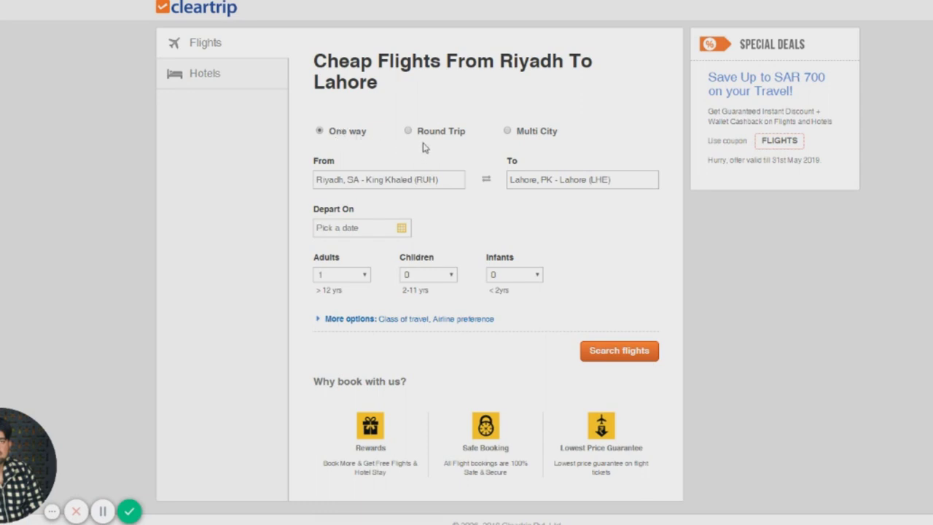
# Search one-way flights from Riyadh to Lahore for one adult, departing on 14 June 2019
pyautogui.click(402, 228)
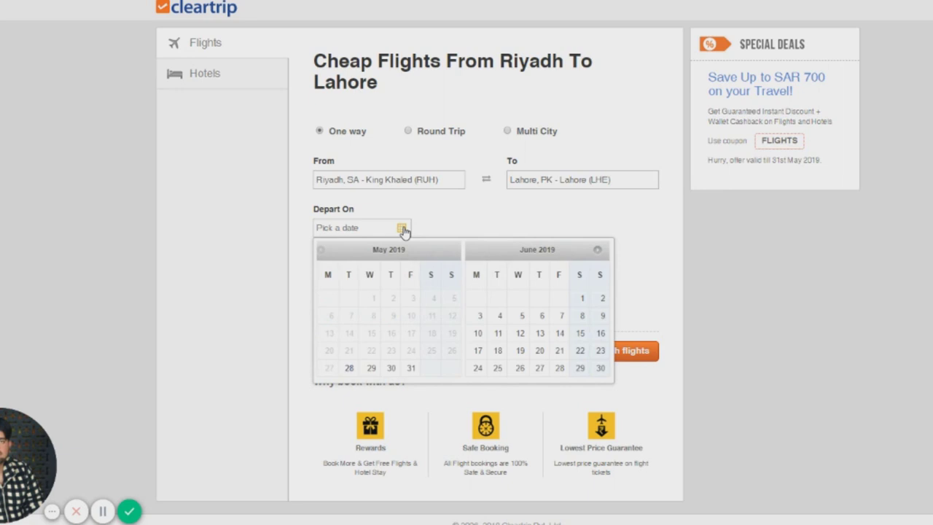
pyautogui.click(559, 333)
pyautogui.scroll(-1, 525, 320)
pyautogui.click(623, 344)
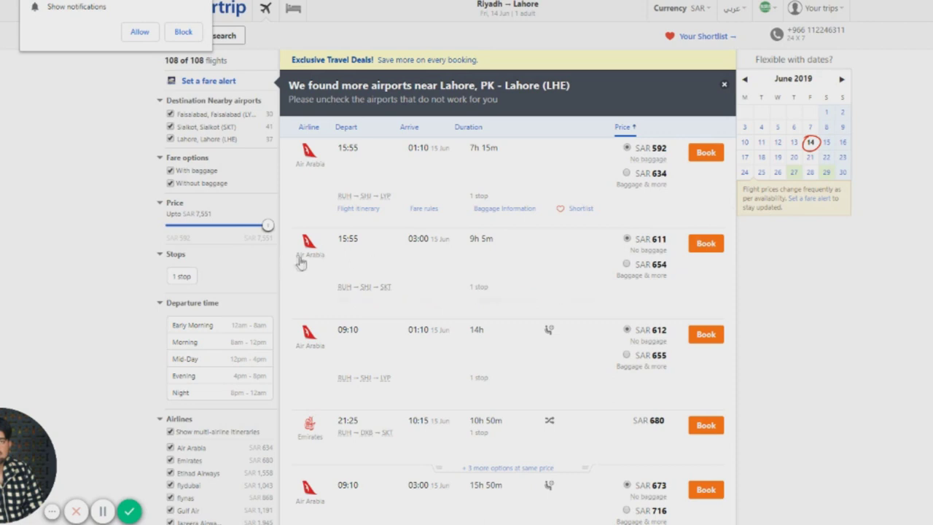
# Review the baggage information, fare rules and flight itinerary of the first Air Arabia flight at SAR 592
pyautogui.scroll(-2, 421, 278)
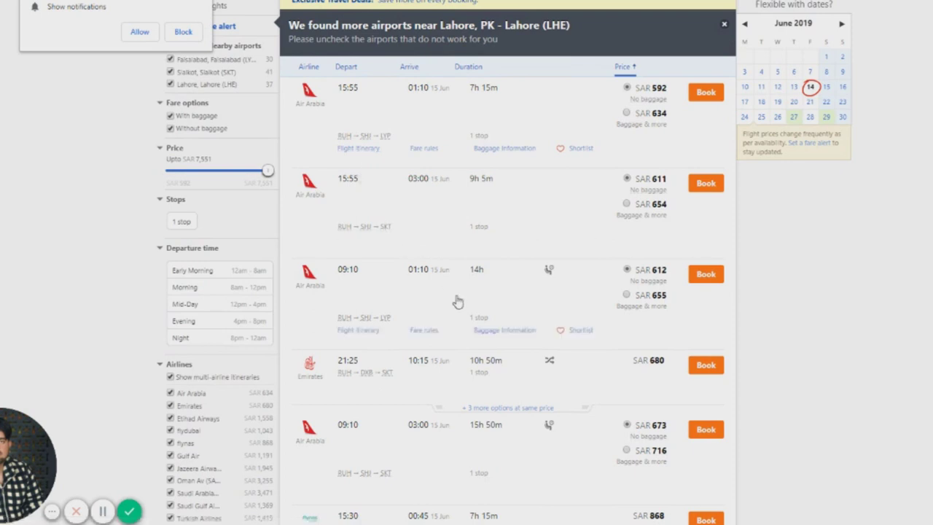
pyautogui.scroll(-1, 457, 301)
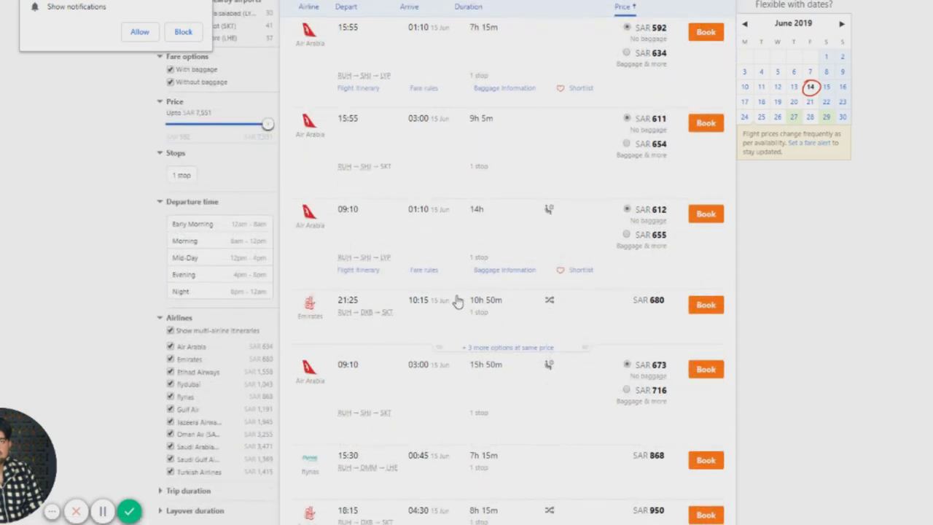
pyautogui.scroll(2, 457, 300)
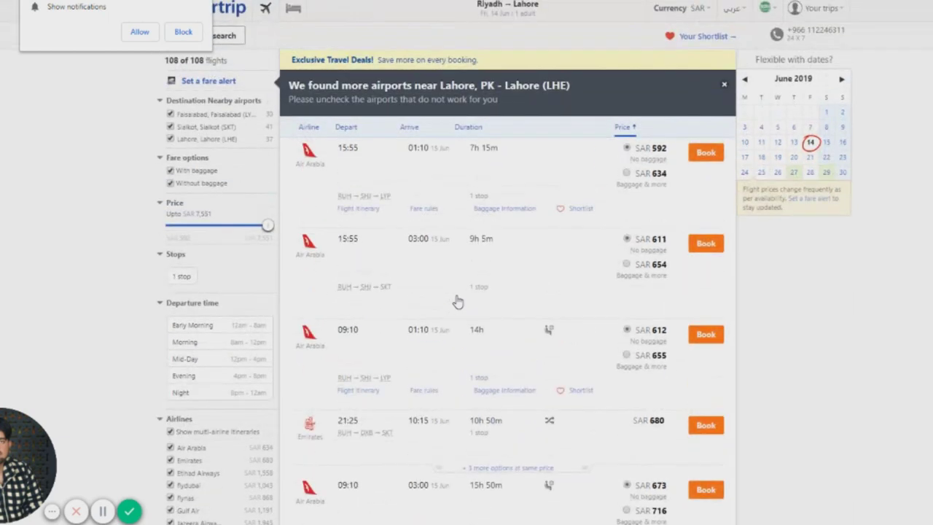
pyautogui.click(503, 209)
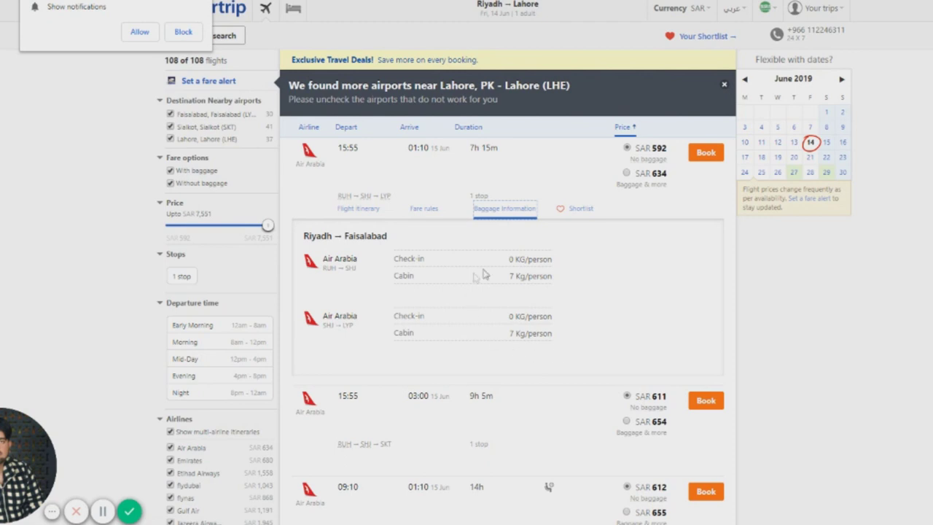
pyautogui.click(424, 211)
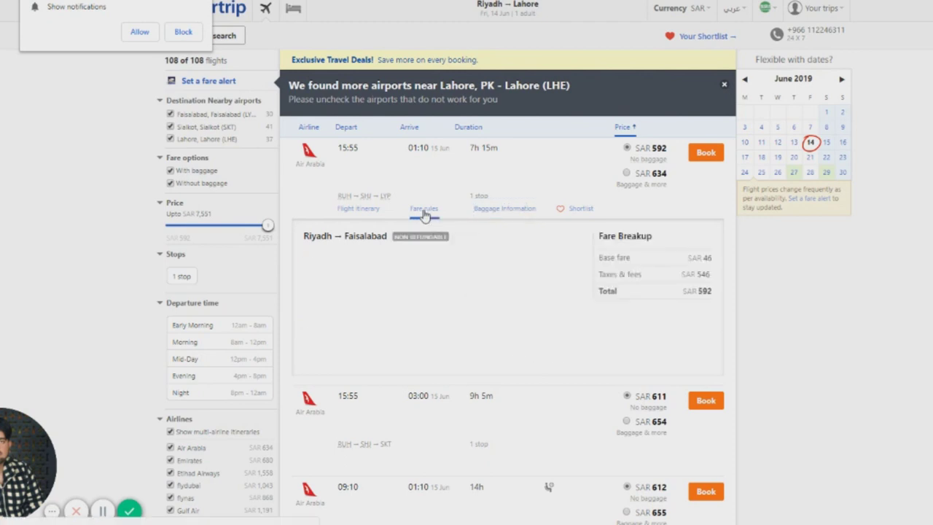
pyautogui.click(368, 211)
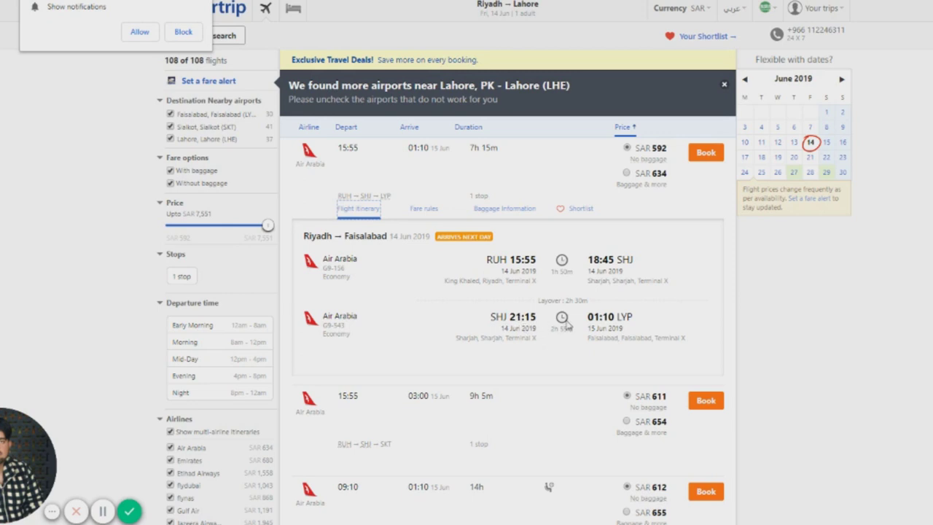
# Look through the whole price-sorted result list to compare airlines, times, stops and fares
pyautogui.scroll(-7, 567, 325)
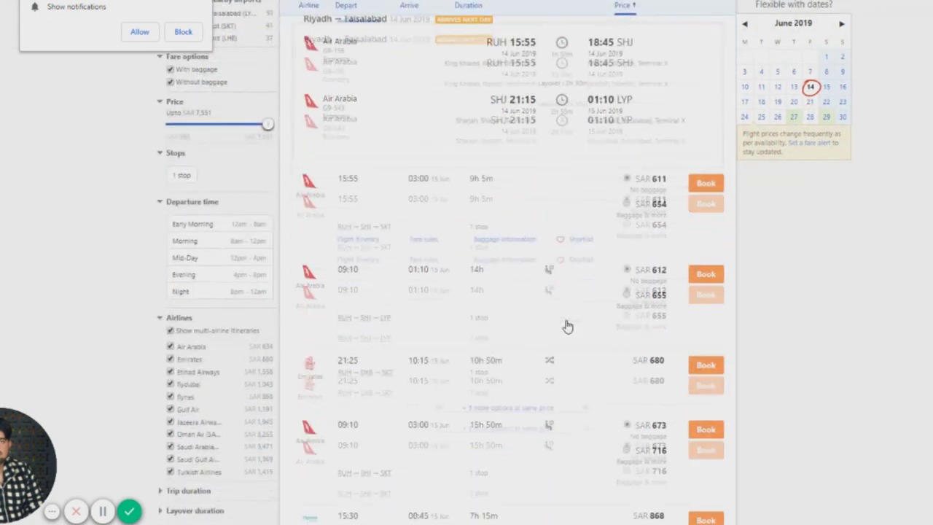
pyautogui.scroll(-2, 567, 326)
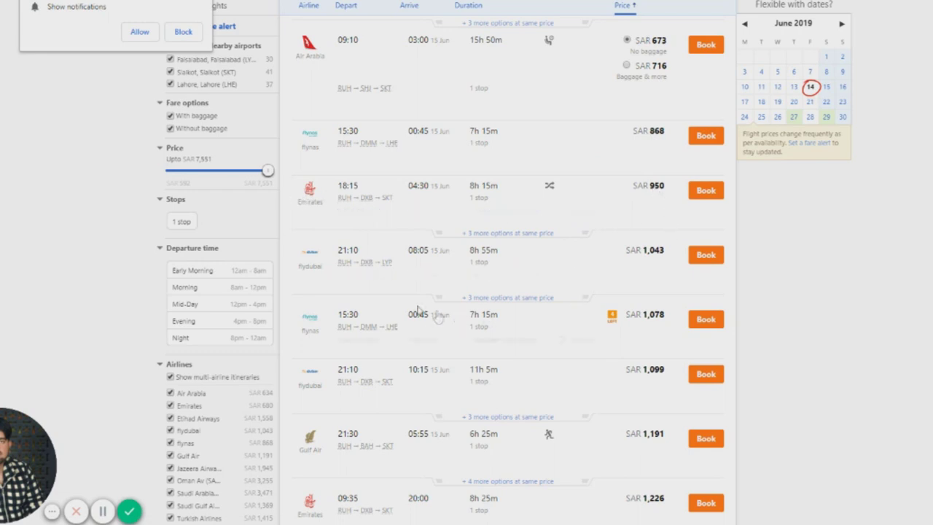
pyautogui.scroll(-1, 375, 295)
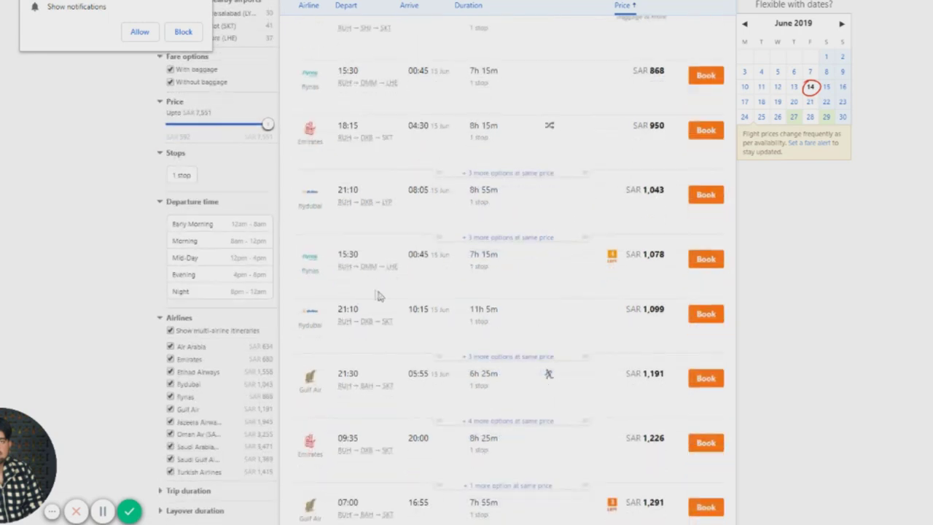
pyautogui.scroll(-1, 437, 364)
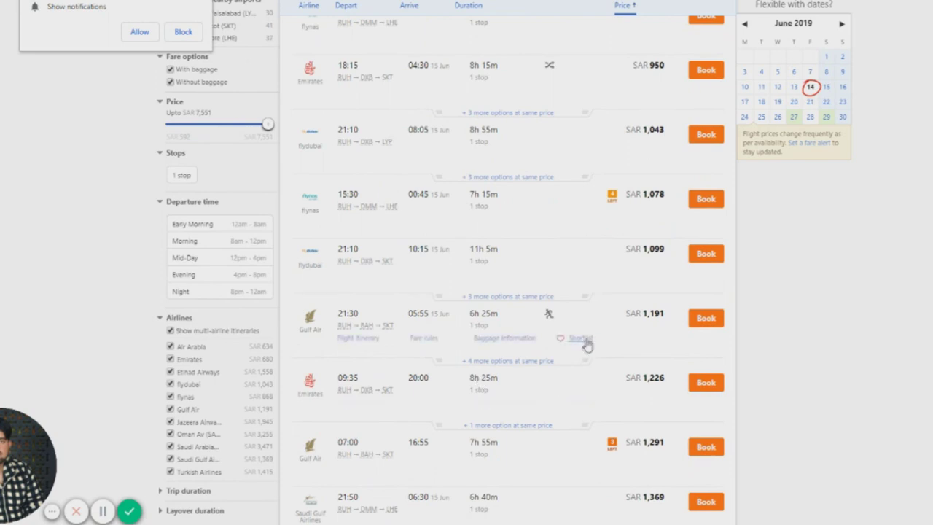
pyautogui.scroll(-3, 575, 327)
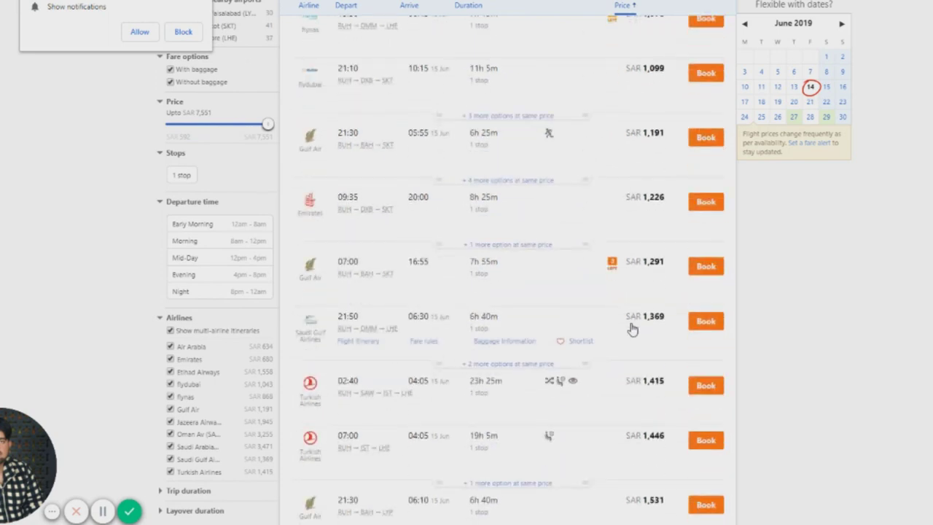
pyautogui.scroll(-2, 496, 306)
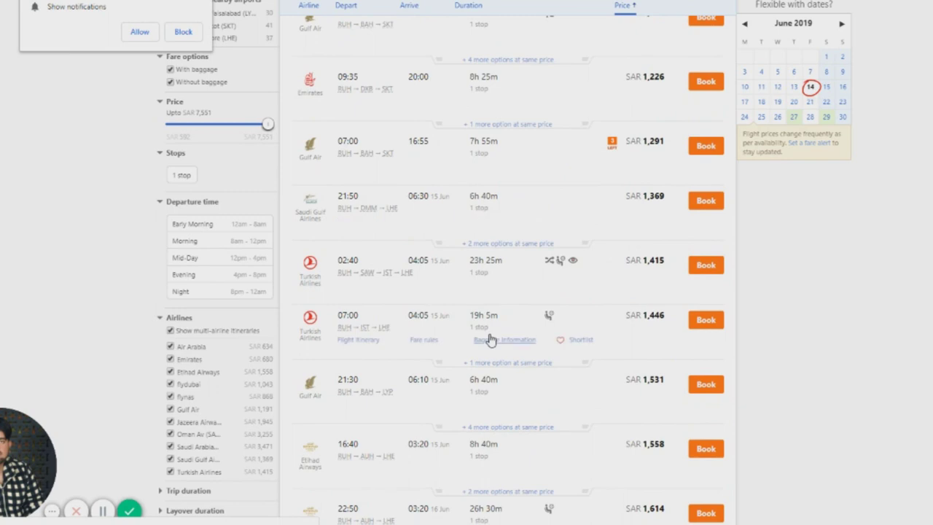
pyautogui.scroll(-10, 491, 339)
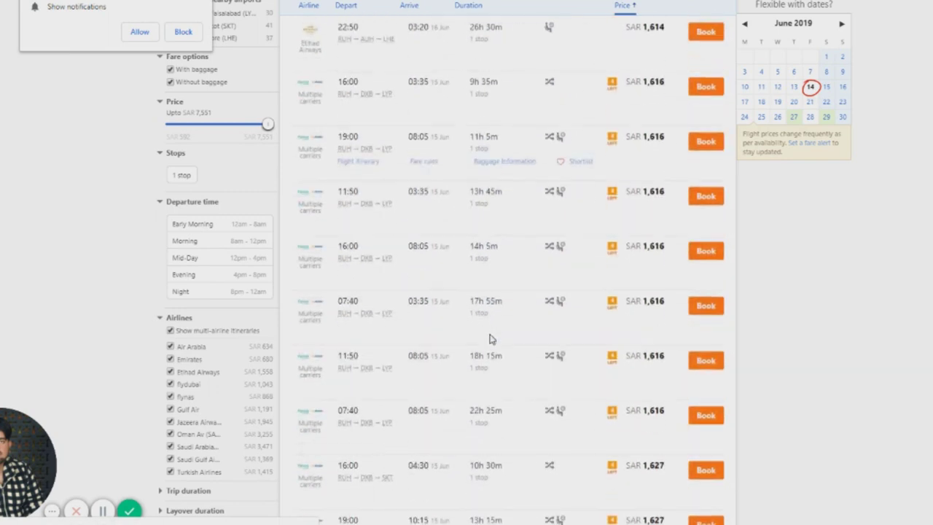
pyautogui.scroll(-5, 490, 340)
pyautogui.scroll(10, 491, 340)
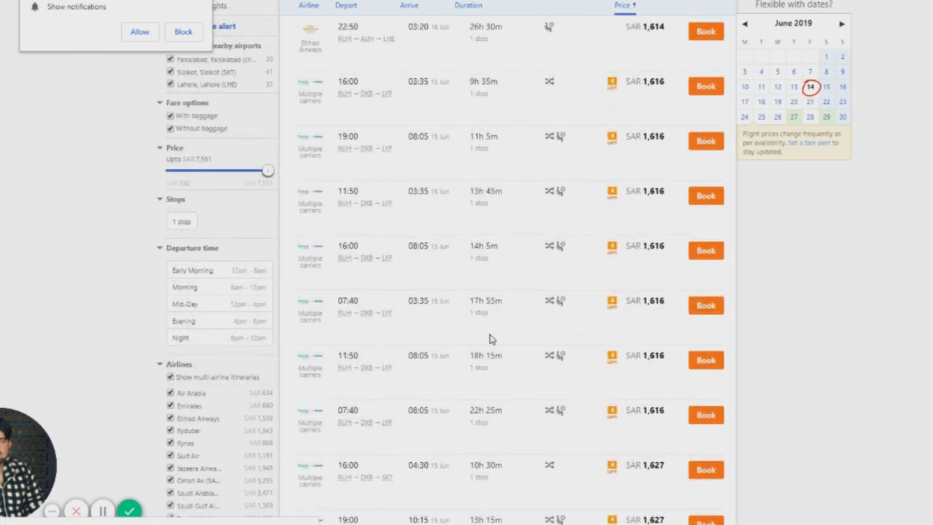
pyautogui.scroll(-15, 490, 339)
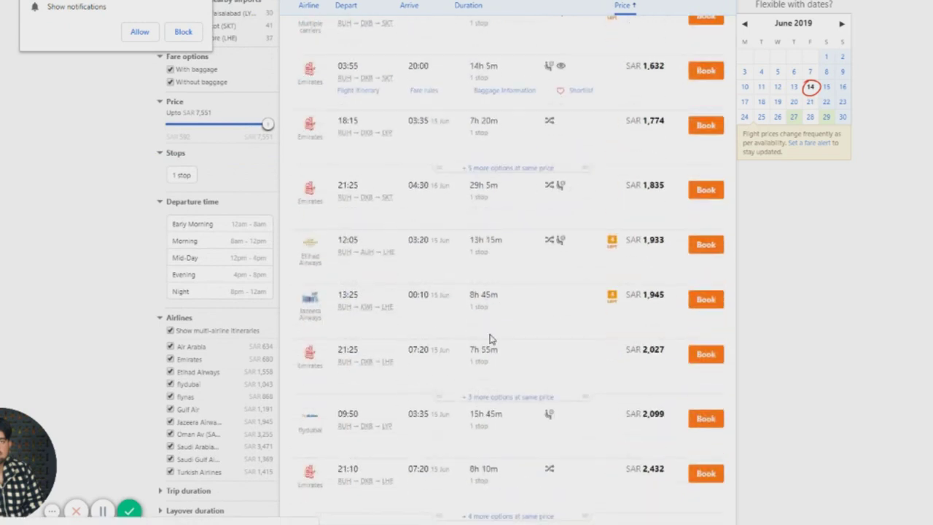
pyautogui.scroll(-5, 491, 340)
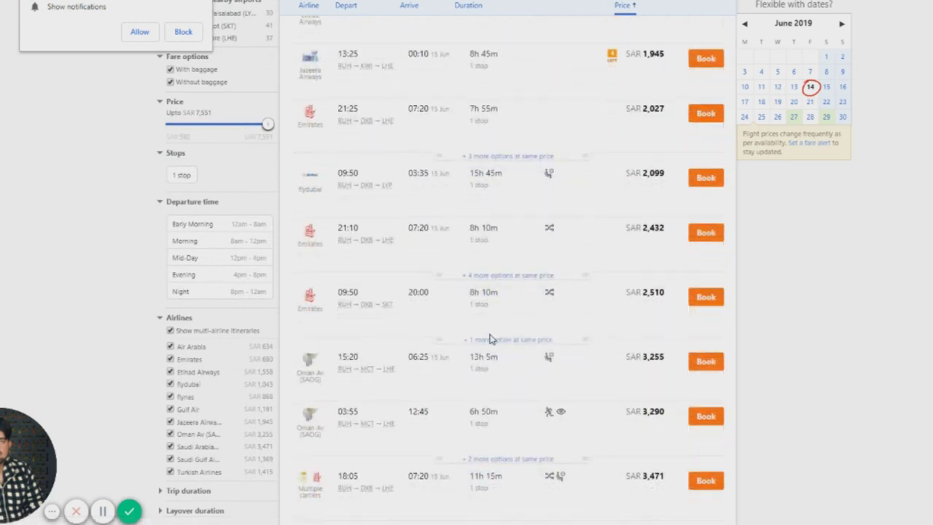
pyautogui.scroll(-8, 490, 340)
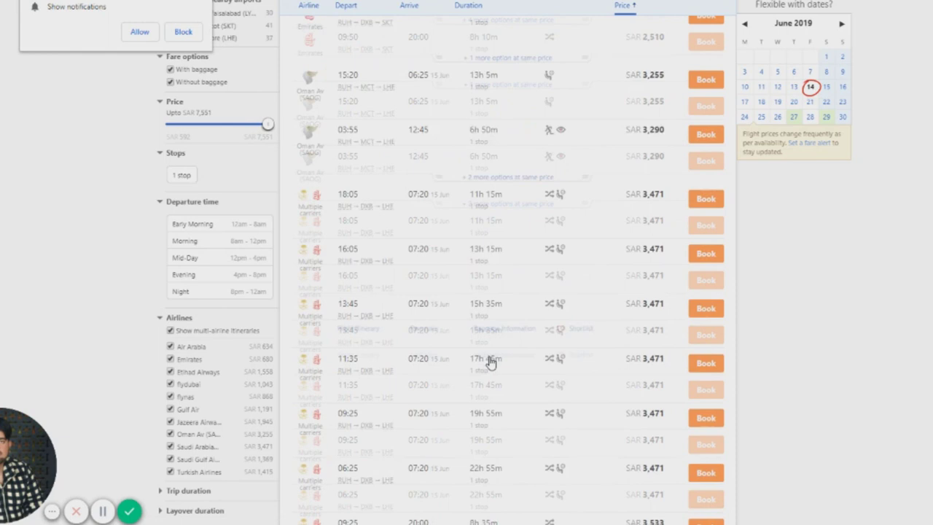
pyautogui.scroll(-10, 490, 362)
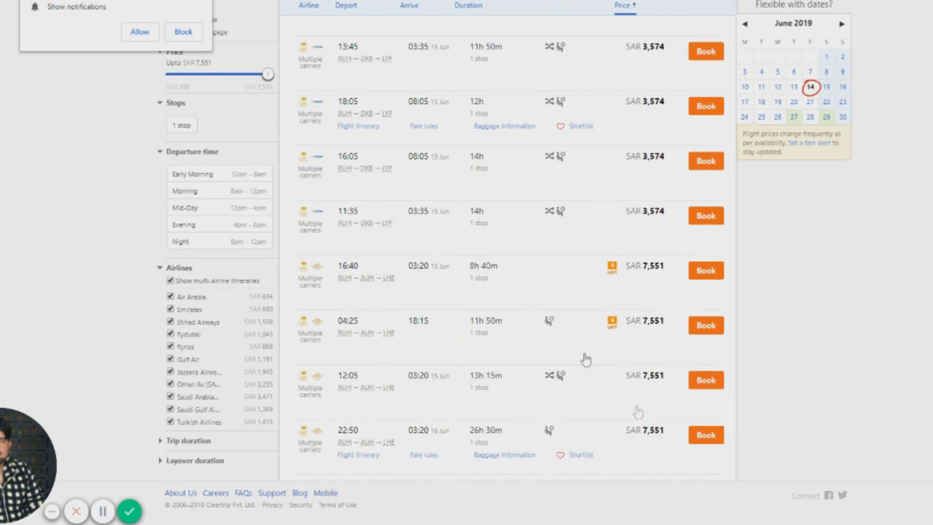
pyautogui.scroll(10, 525, 354)
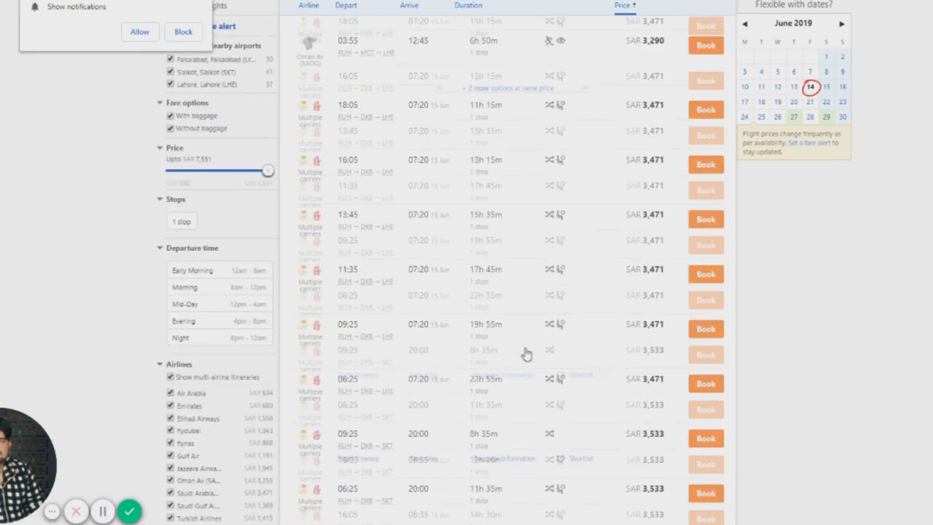
pyautogui.scroll(10, 507, 291)
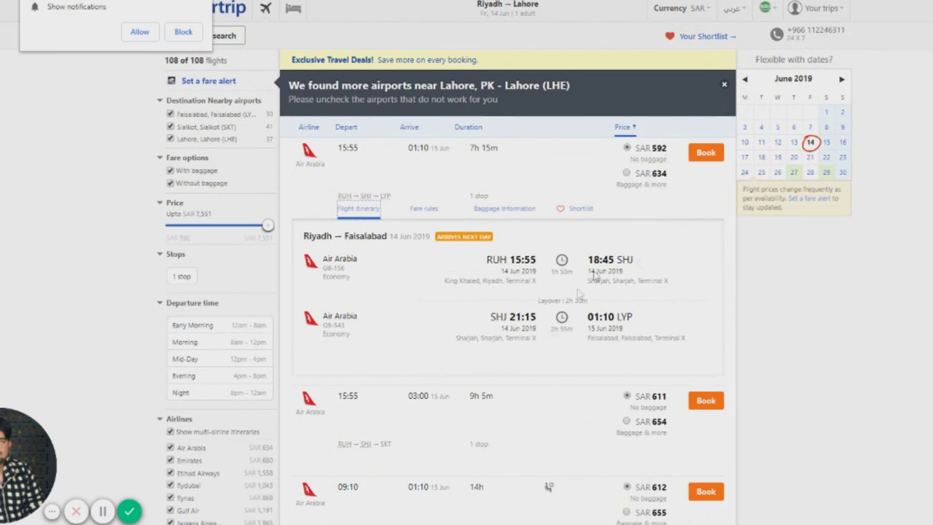
# Allow the site to show notifications
pyautogui.moveTo(655, 159)
pyautogui.click(139, 31)
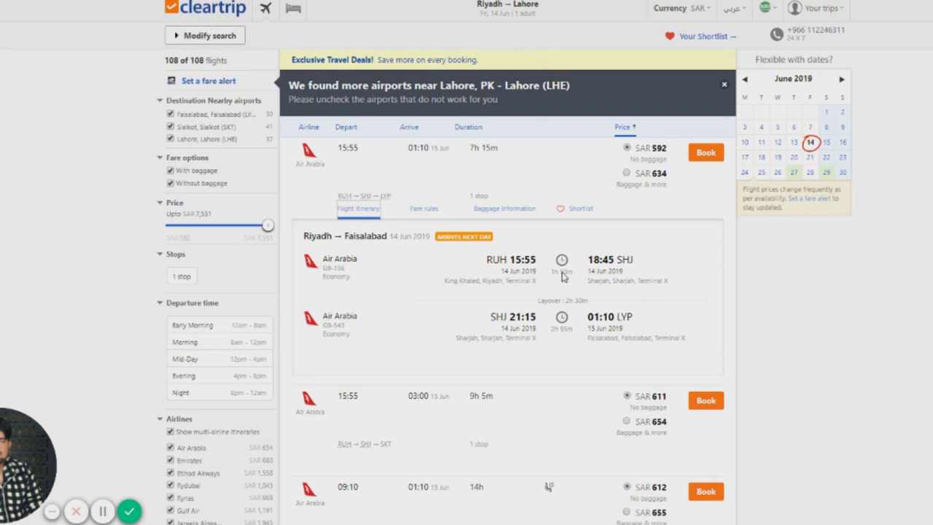
# Choose the 15:55 Air Arabia flight with the SAR 592 no-baggage fare for booking
pyautogui.scroll(-5, 561, 277)
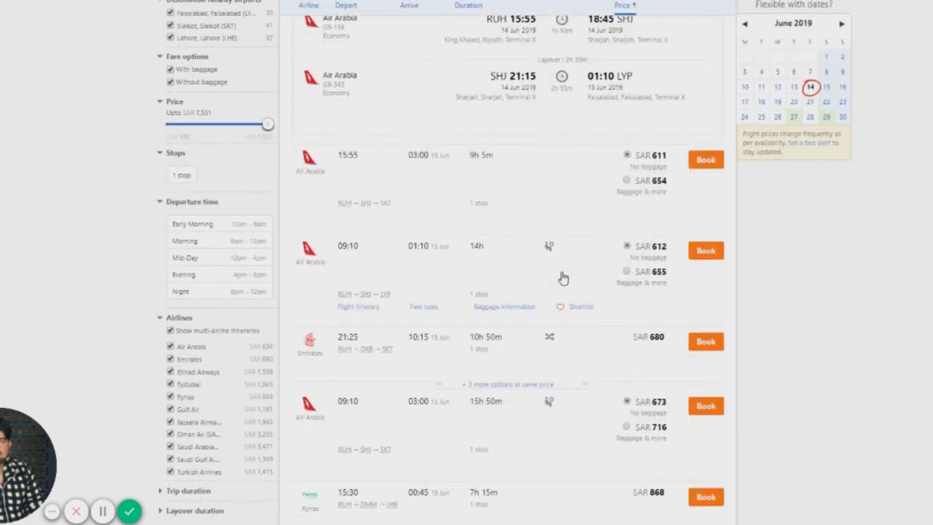
pyautogui.scroll(-1, 561, 277)
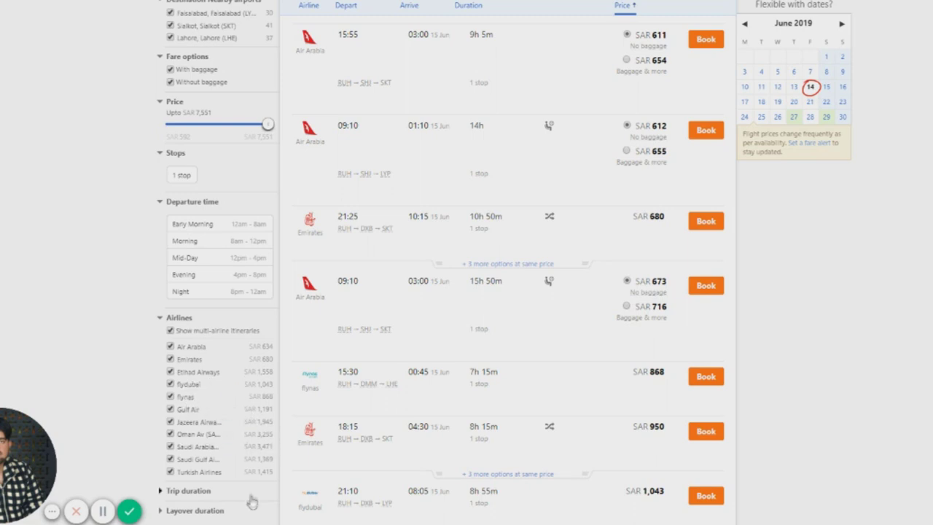
pyautogui.scroll(-3, 248, 437)
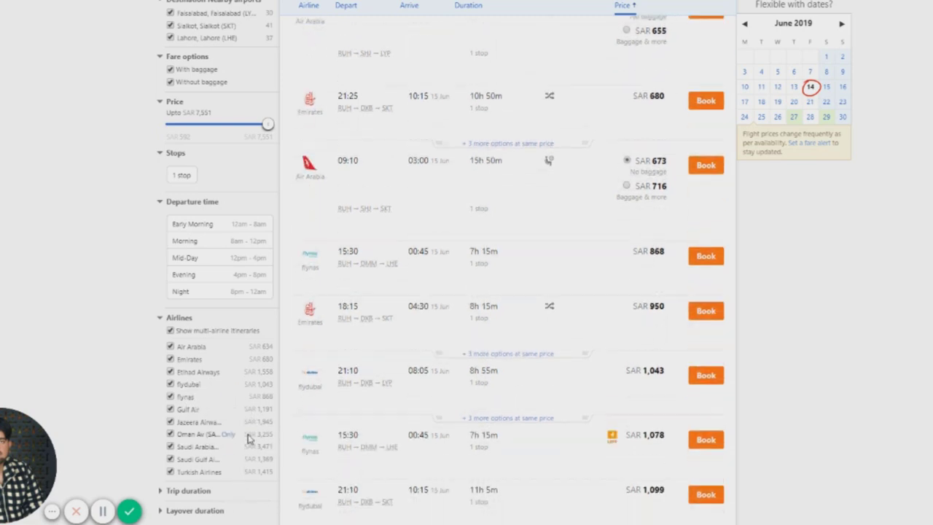
pyautogui.scroll(-3, 441, 381)
pyautogui.scroll(10, 441, 381)
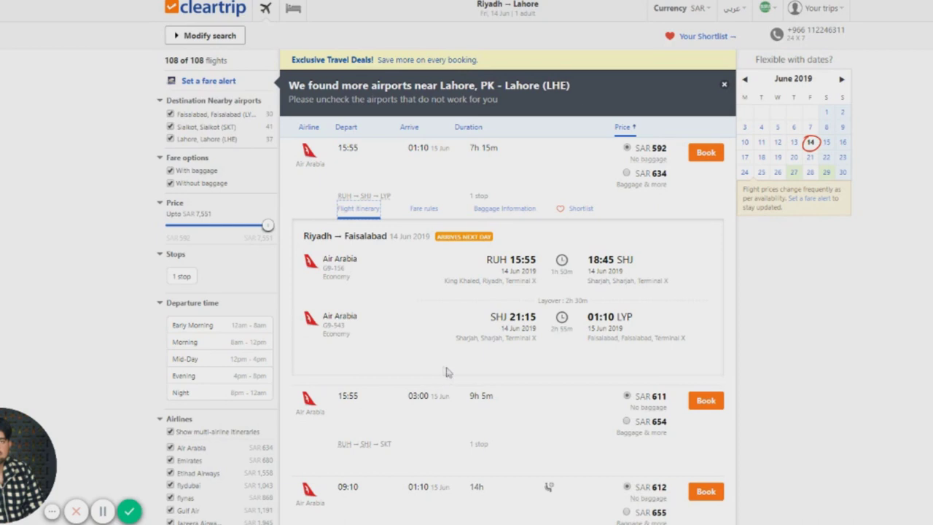
pyautogui.scroll(-2, 570, 292)
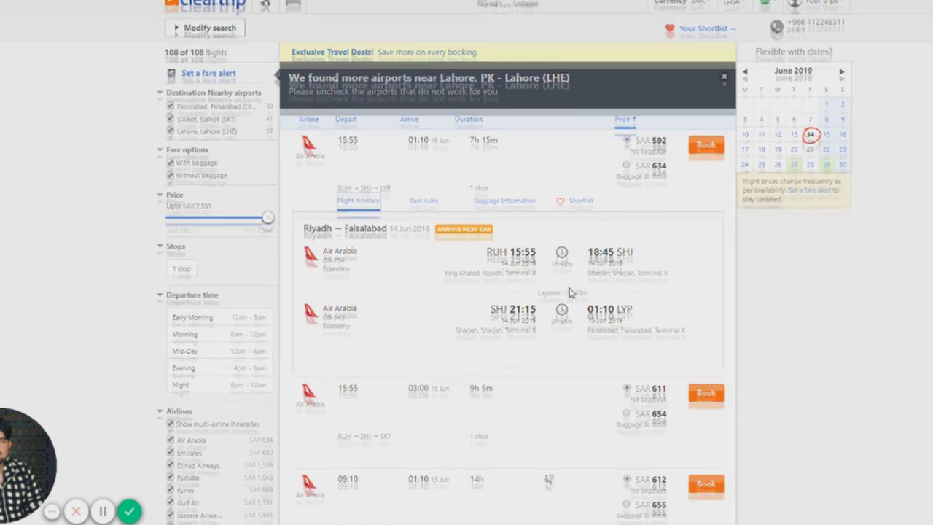
pyautogui.scroll(2, 569, 292)
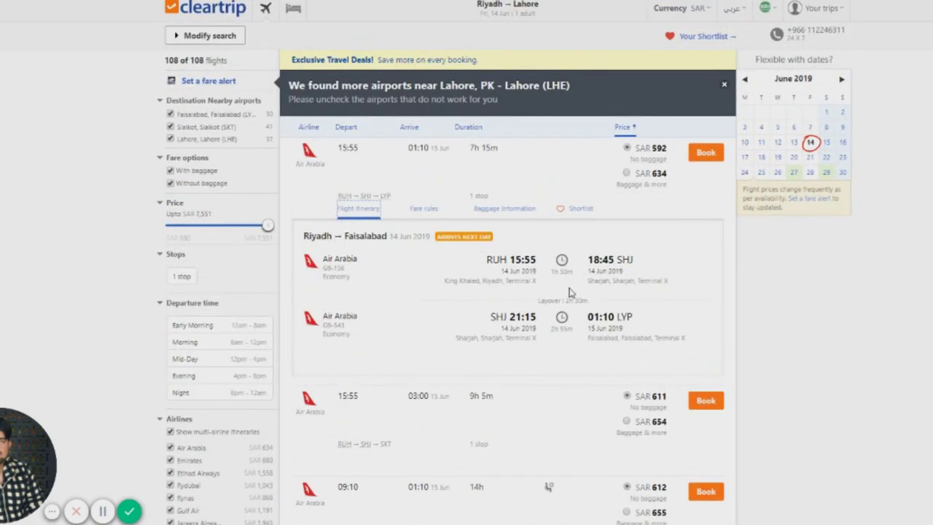
pyautogui.click(706, 154)
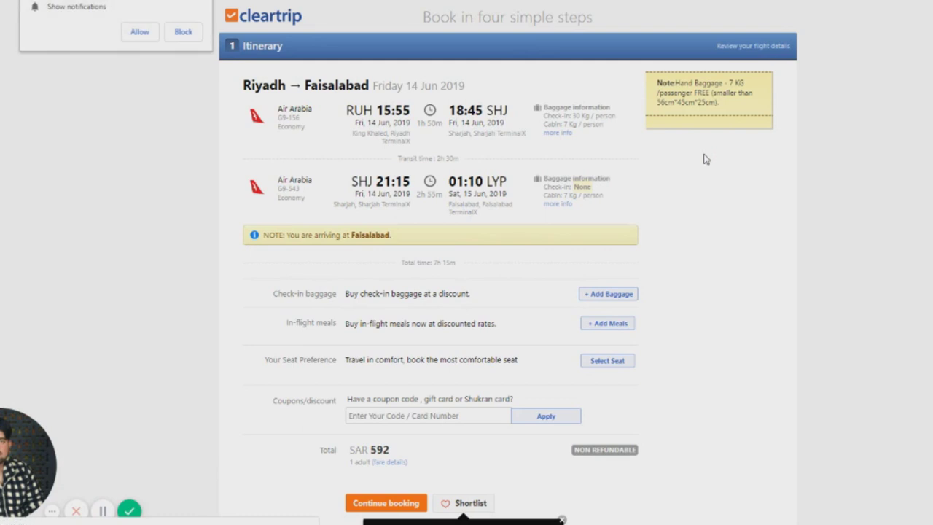
# Review the booking itinerary's flight details, extras and total, and try to apply a coupon with the code left empty
pyautogui.scroll(-3, 733, 390)
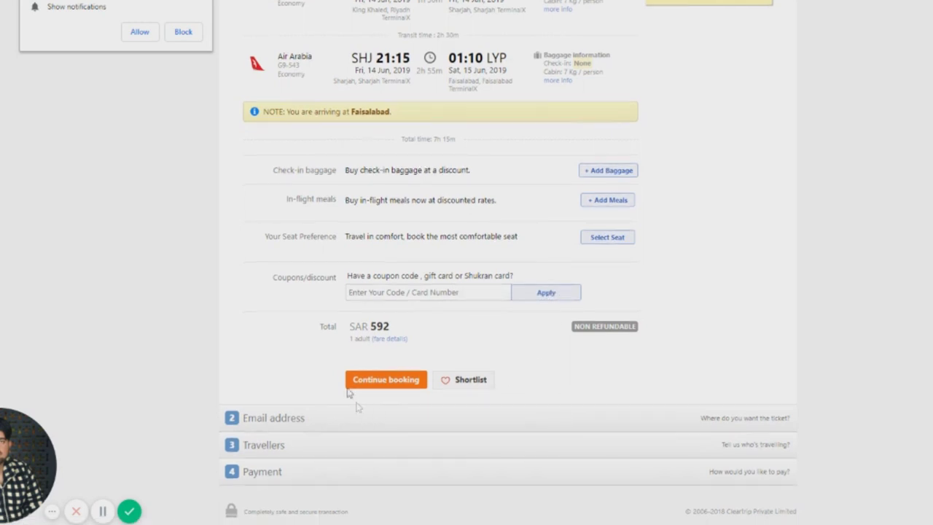
pyautogui.scroll(1, 564, 287)
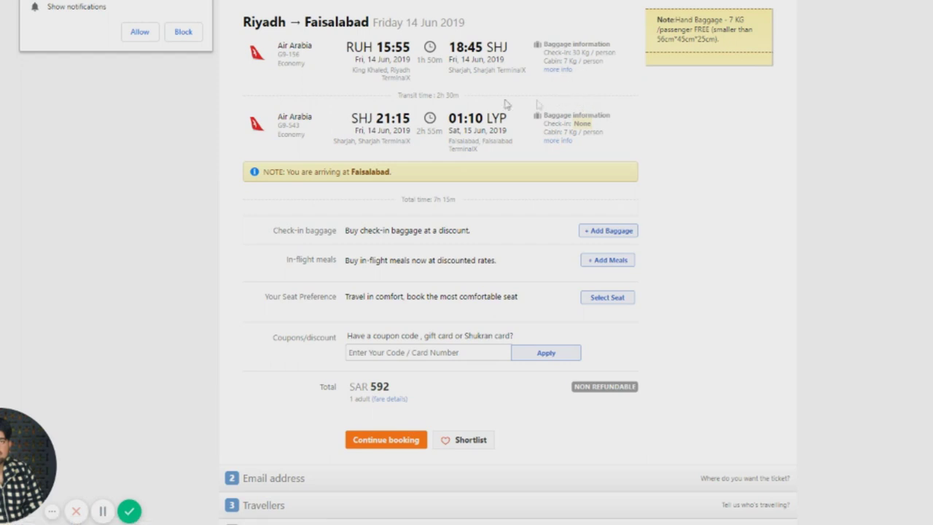
pyautogui.scroll(-1, 362, 286)
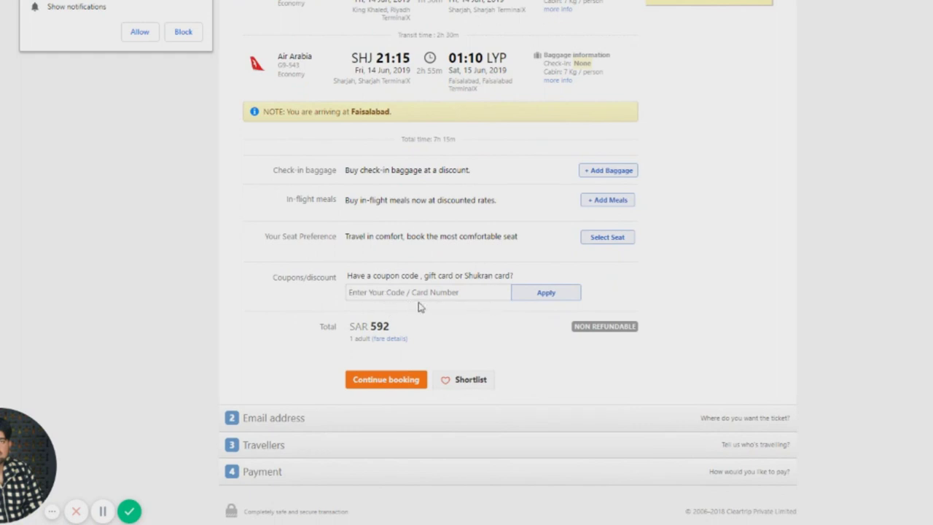
pyautogui.click(538, 295)
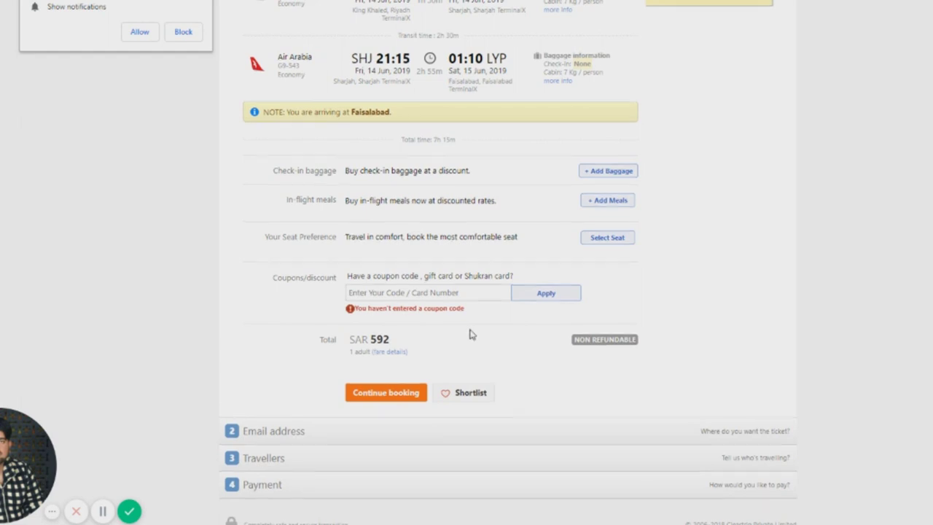
pyautogui.scroll(2, 470, 334)
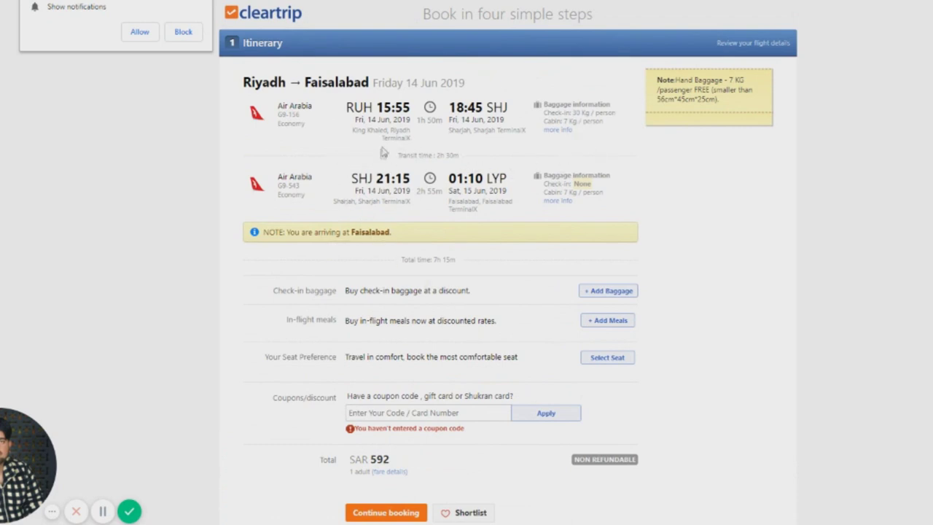
# Return from the booking itinerary to the Riyadh–Lahore results and compare the price-sorted flights' airlines, durations, stops and fares again
pyautogui.scroll(1, 783, 141)
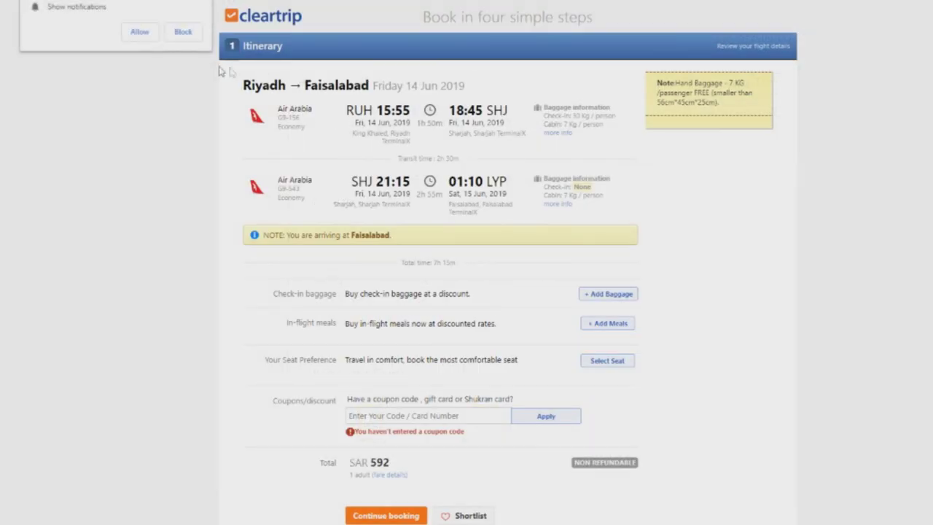
pyautogui.click(197, 18)
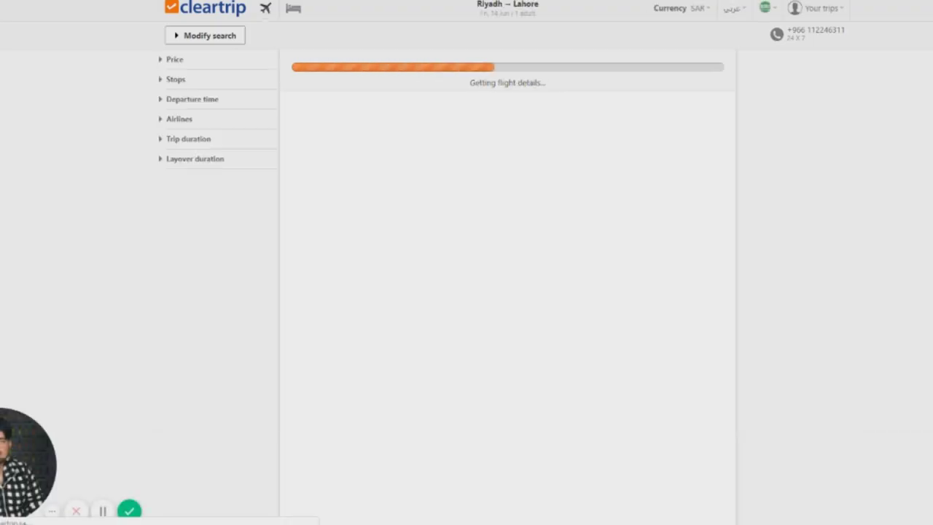
pyautogui.scroll(-2, 458, 338)
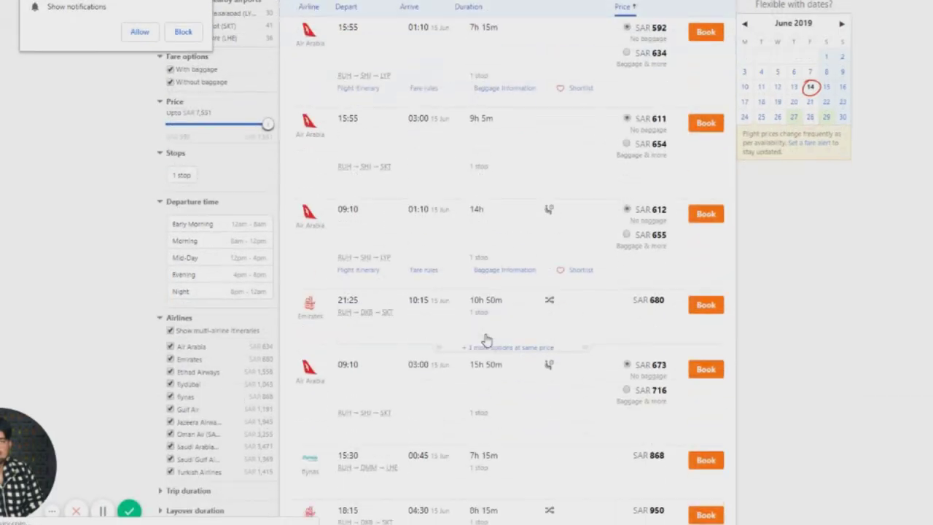
pyautogui.scroll(-5, 487, 341)
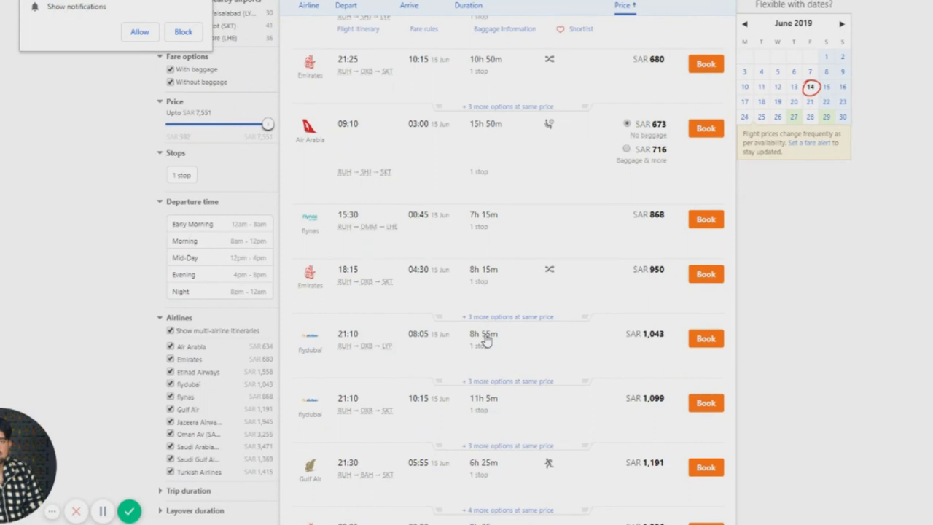
pyautogui.scroll(-1, 487, 341)
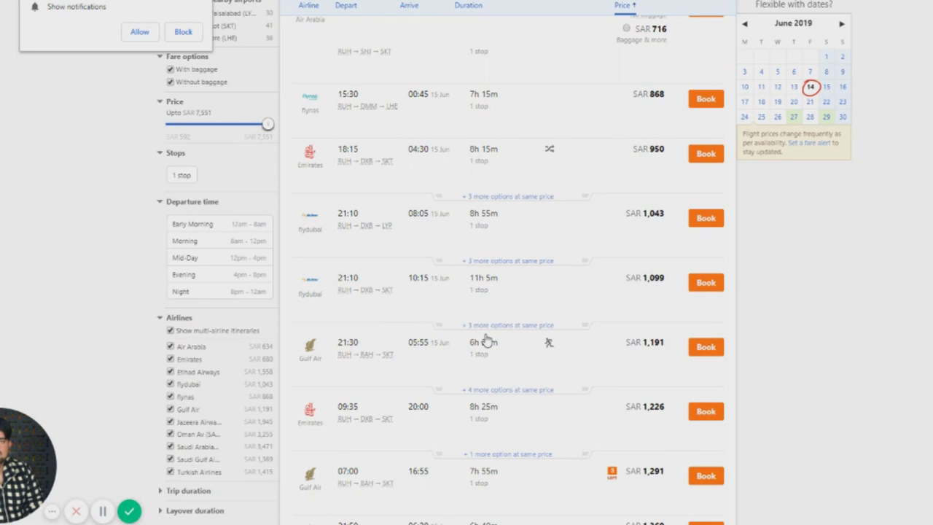
pyautogui.scroll(-5, 393, 367)
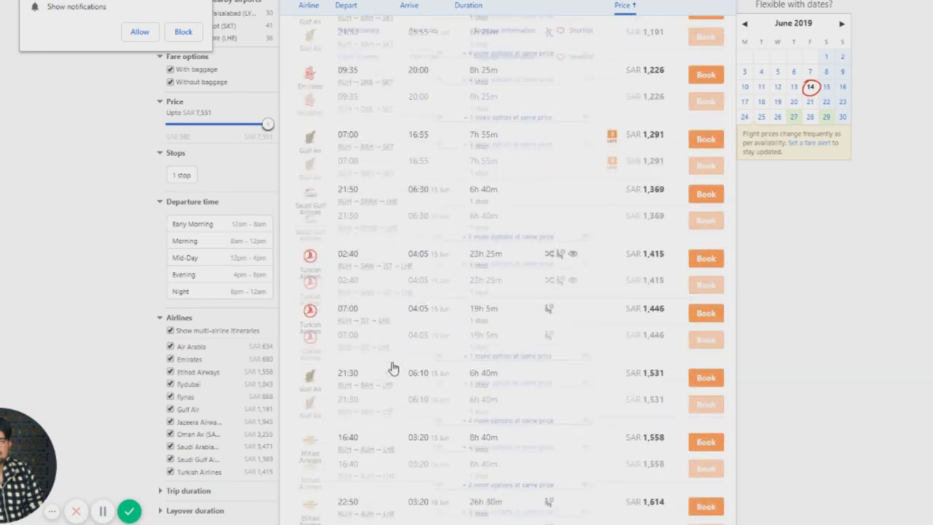
pyautogui.scroll(-1, 392, 368)
pyautogui.scroll(-3, 392, 368)
pyautogui.scroll(2, 394, 368)
pyautogui.scroll(15, 393, 368)
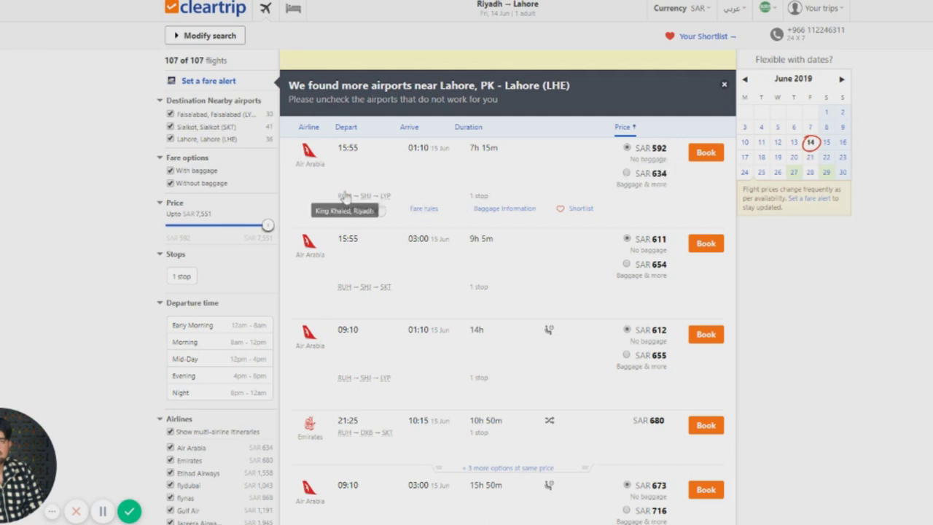
# Select the airline name Air Arabia in the SAR 592 flight's listing
pyautogui.rightClick(314, 169)
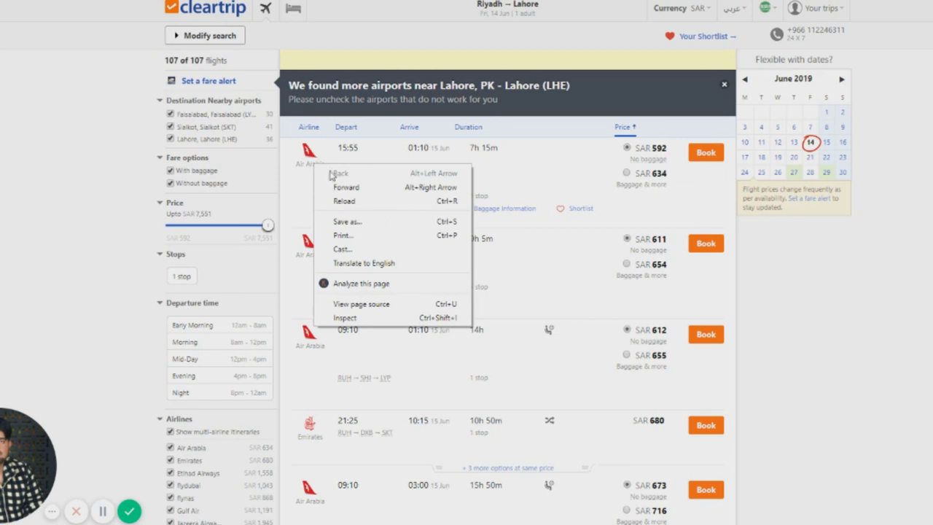
pyautogui.moveTo(301, 167); pyautogui.dragTo(323, 167)
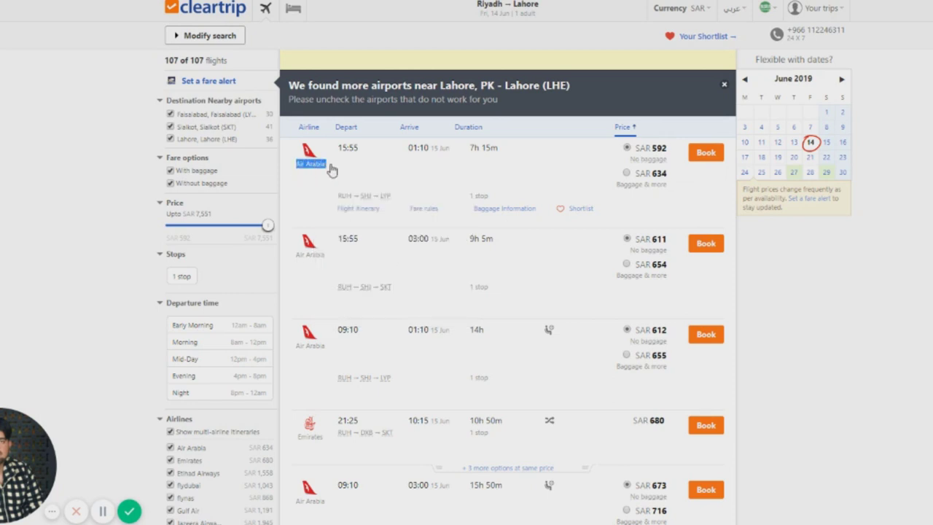